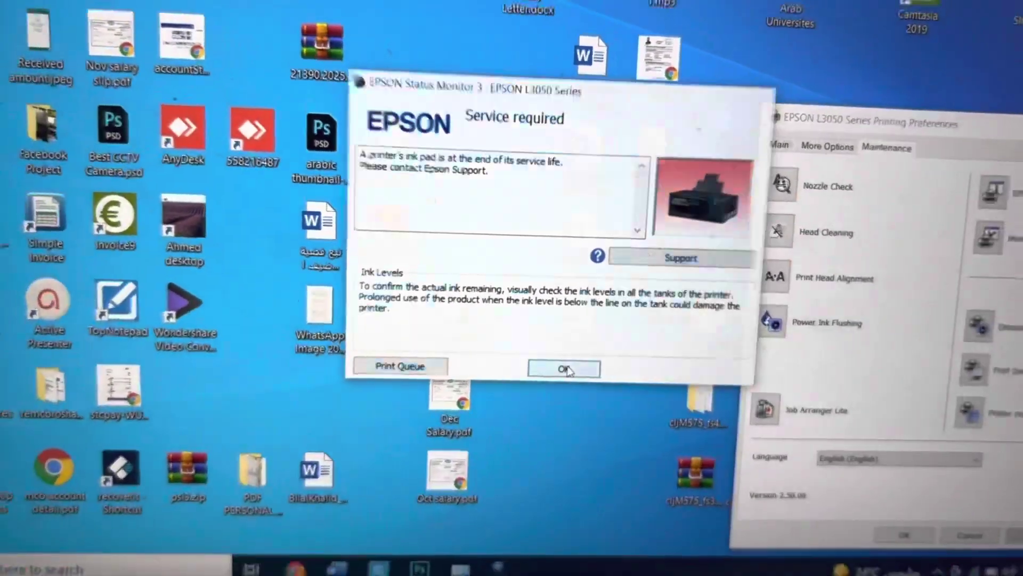
Dismiss the 'Service required' ink pad warning in EPSON Status Monitor 3
{"action": "left_click", "coordinate": [594, 410]}
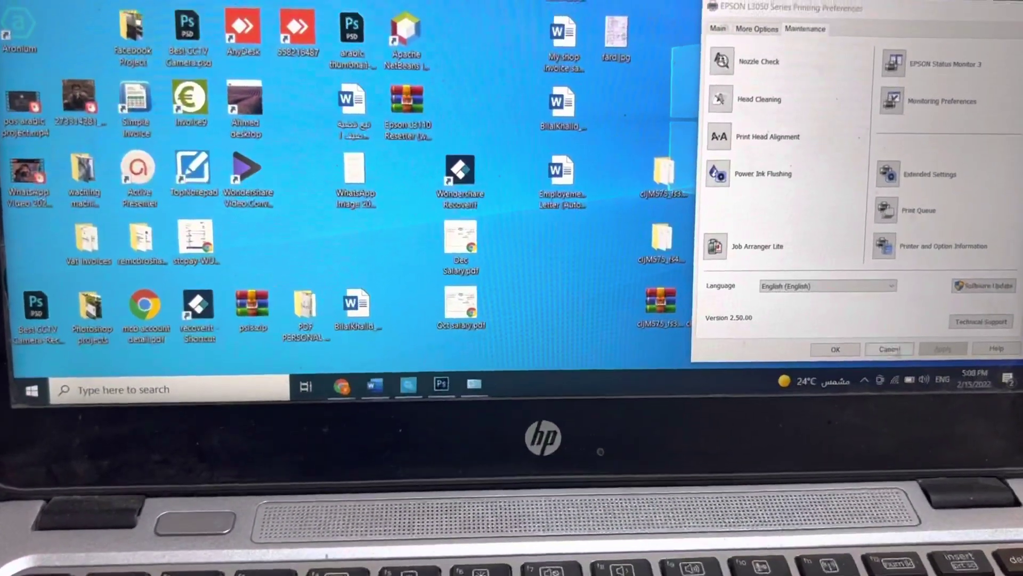
Close Printing Preferences and bring up the Windows app search for WicReset
{"action": "left_click", "coordinate": [897, 337]}
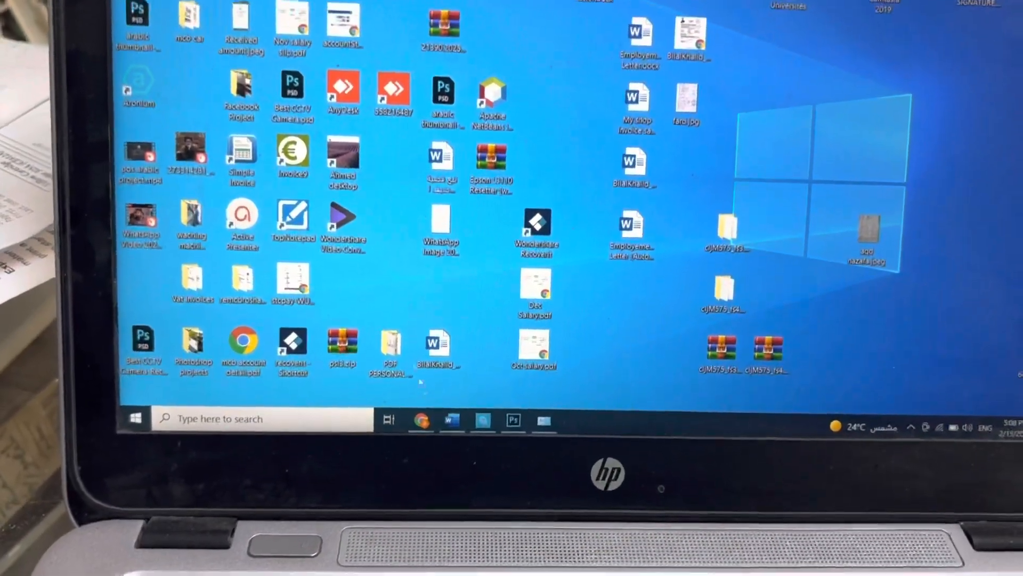
{"action": "key", "text": "super"}
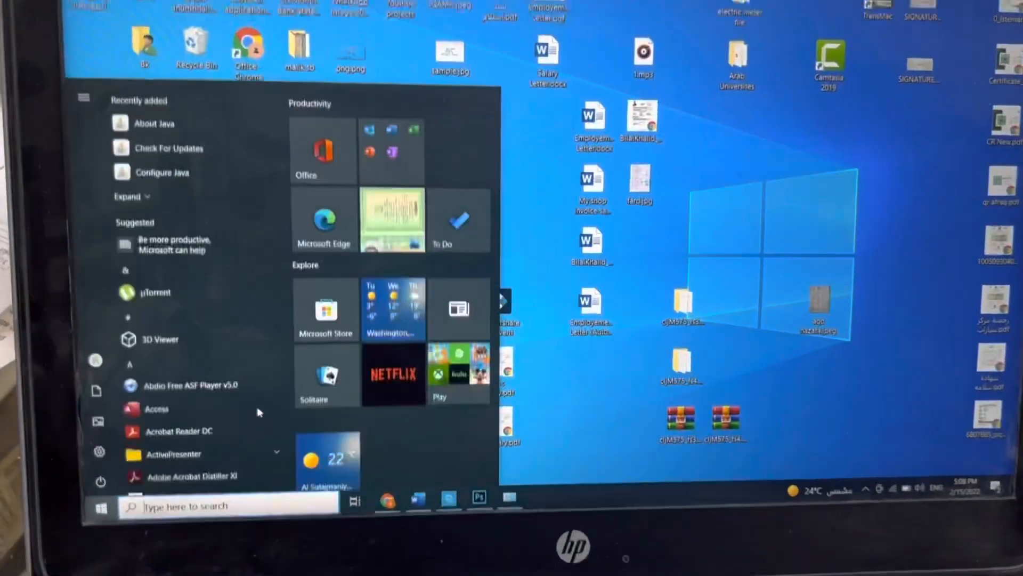
{"action": "type", "text": "wic"}
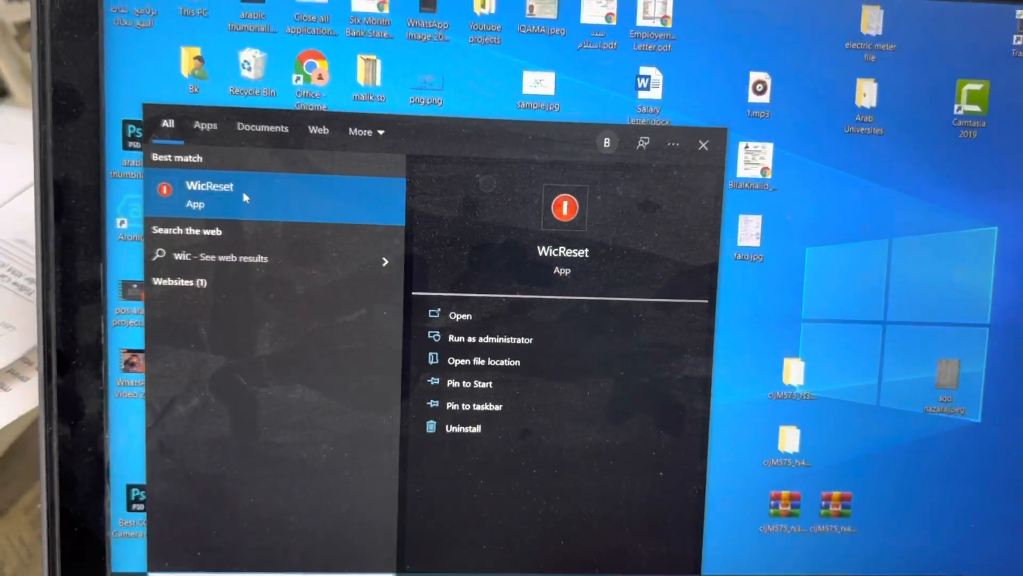
Read the L3050 waste counters (100.00% overflow and 31.28%) and close the results
{"action": "left_click", "coordinate": [244, 195]}
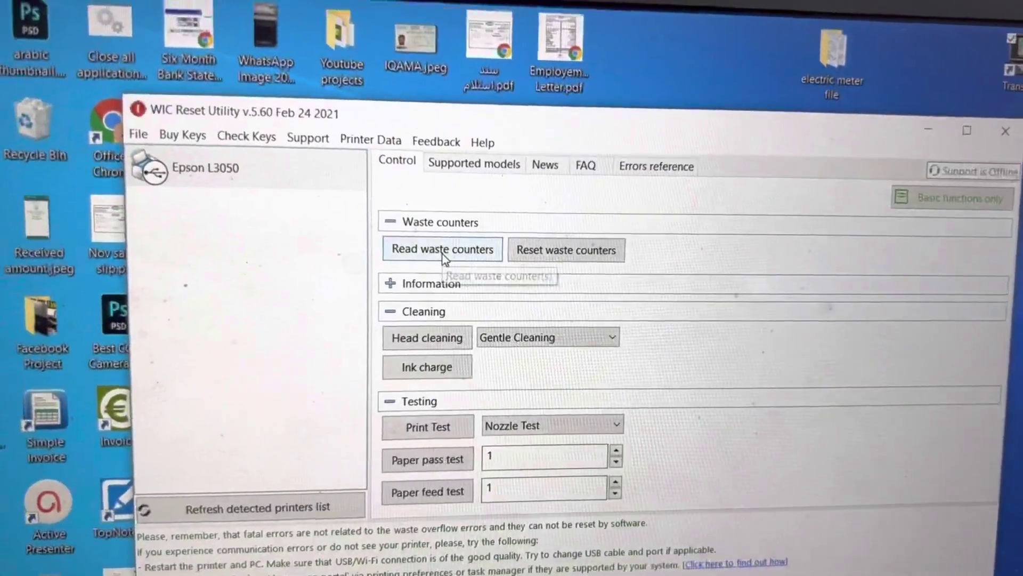
{"action": "left_click", "coordinate": [421, 244]}
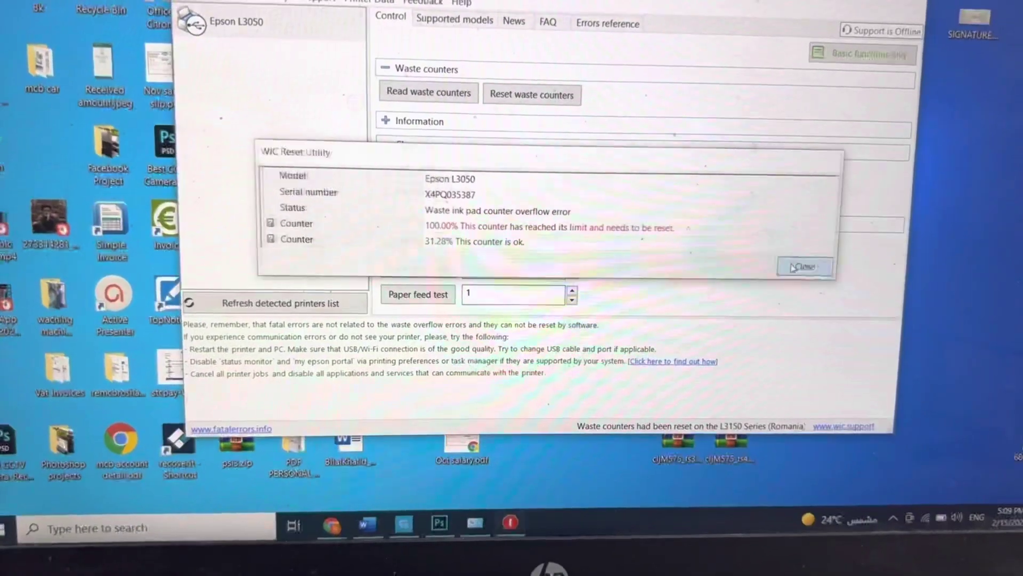
{"action": "left_click", "coordinate": [829, 282]}
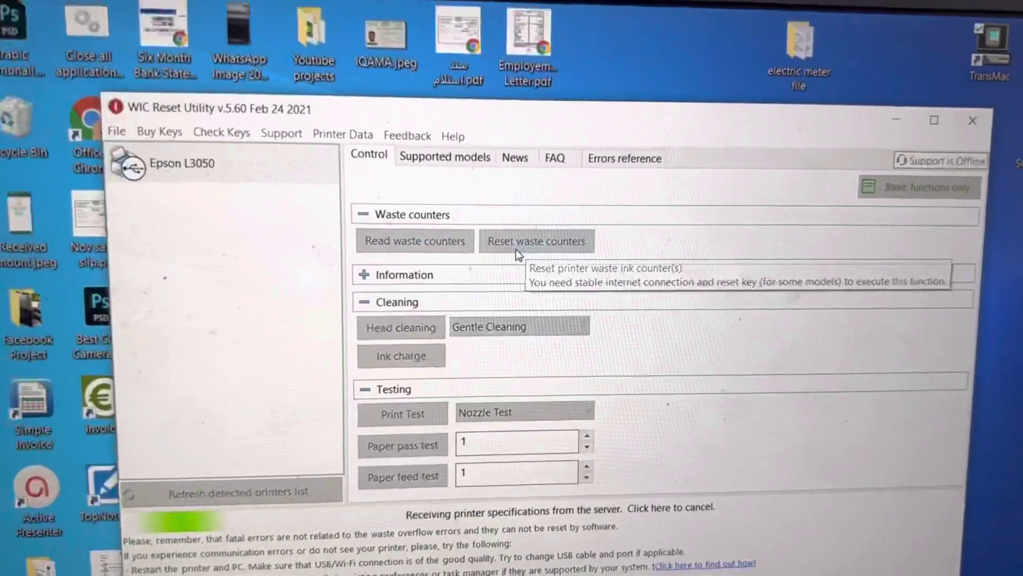
{"action": "left_click", "coordinate": [510, 236]}
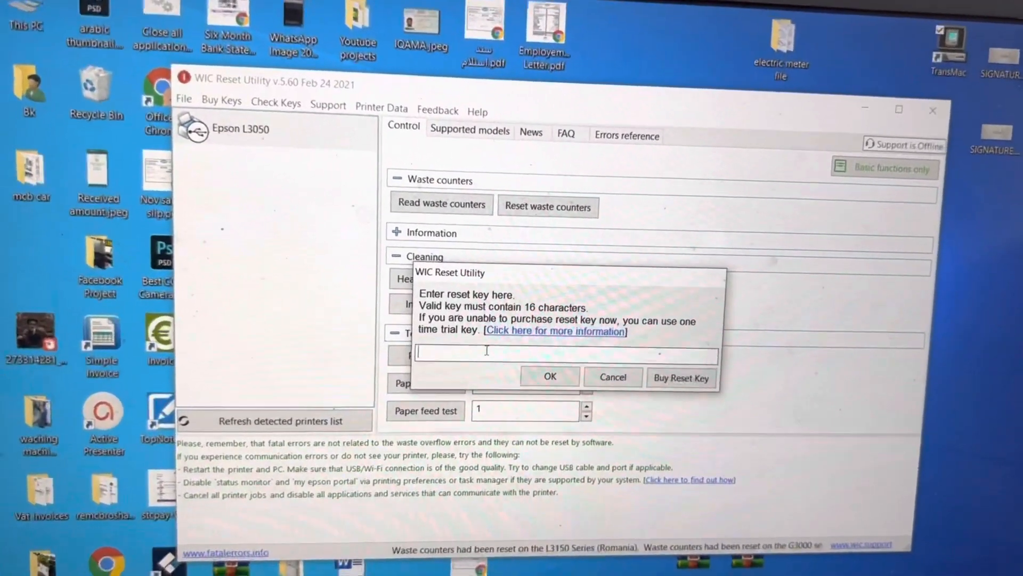
{"action": "left_click", "coordinate": [480, 348]}
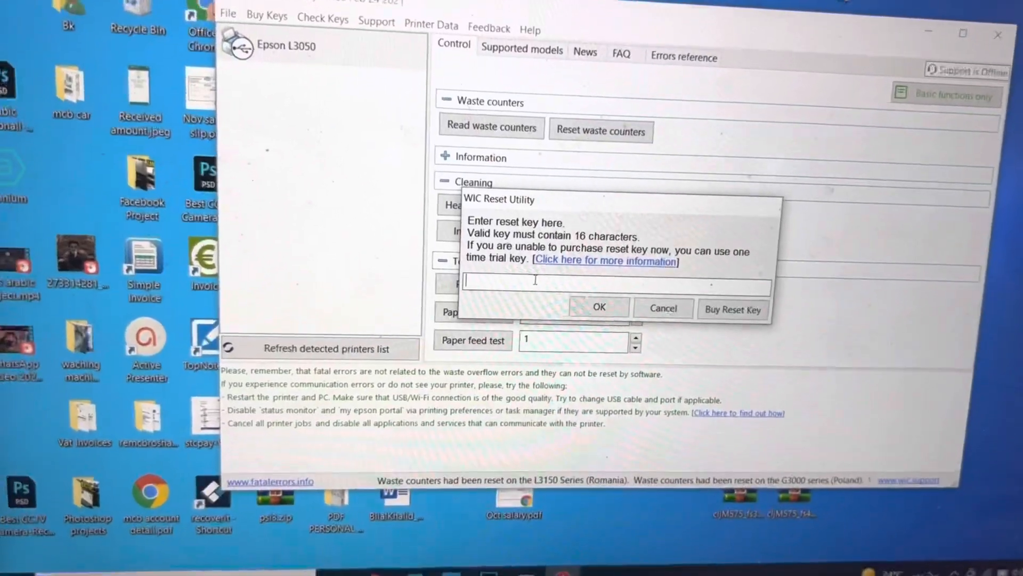
{"action": "type", "text": "trial"}
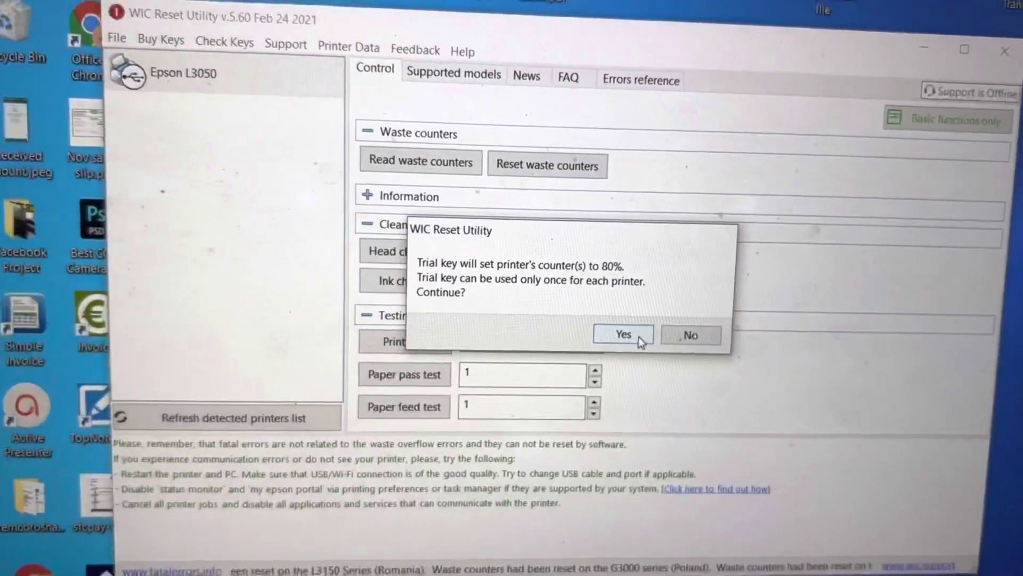
Confirm the trial reset so the waste counters are set to 80%
{"action": "left_click", "coordinate": [630, 352]}
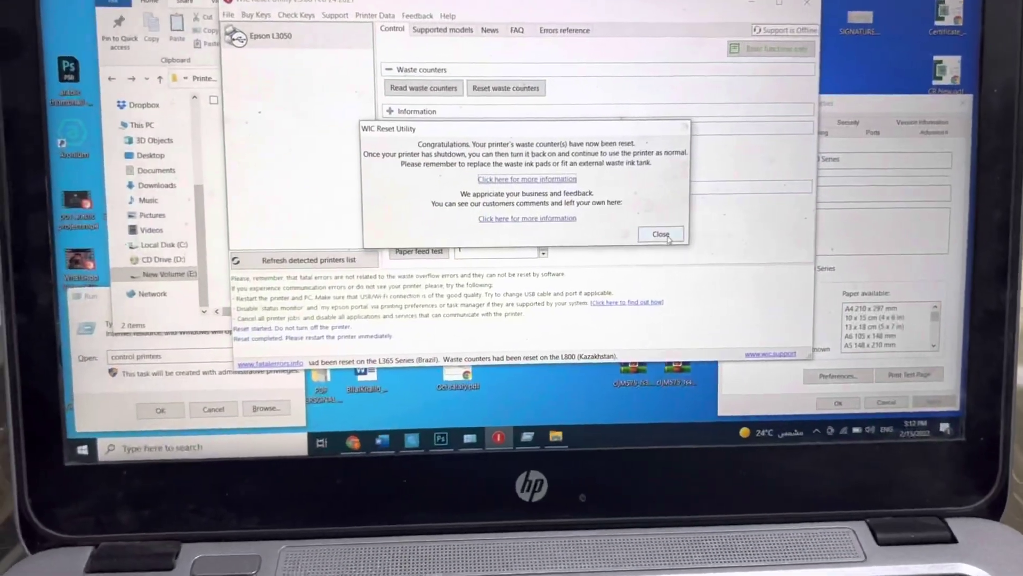
Dismiss the WIC Reset Utility reset-success message
{"action": "left_click", "coordinate": [630, 235]}
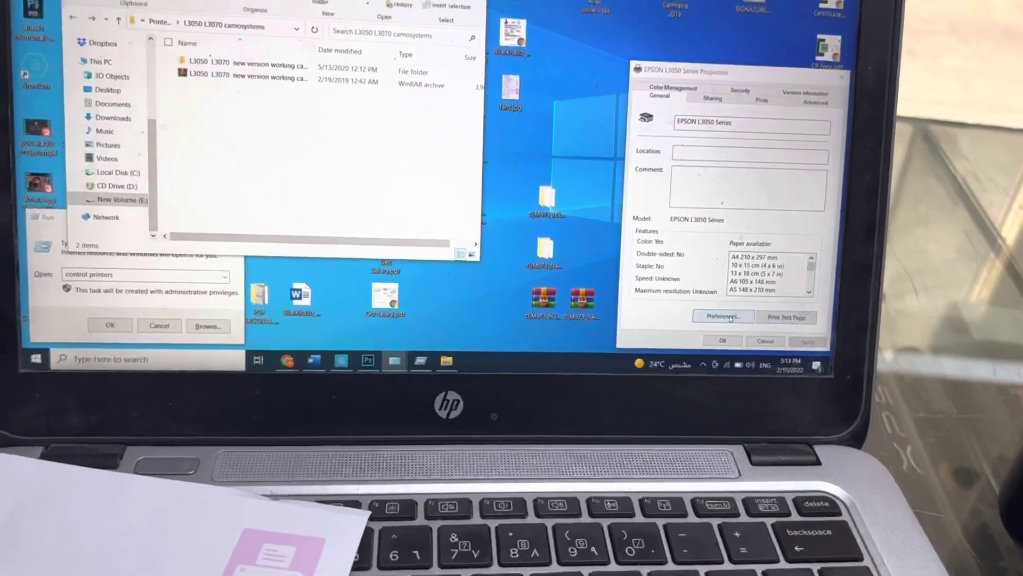
Review the L3050 Printing Preferences maintenance options
{"action": "left_click", "coordinate": [709, 299]}
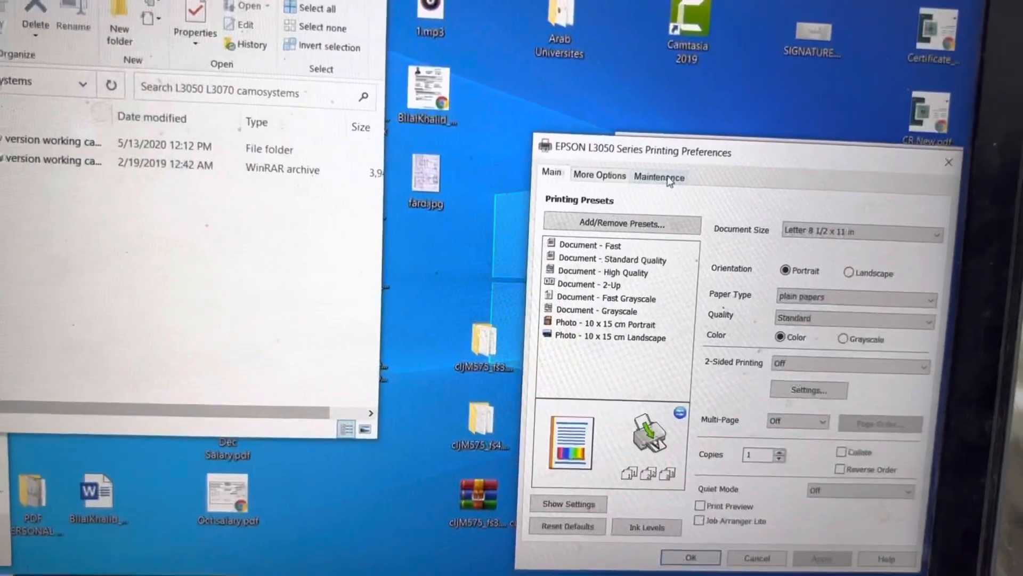
{"action": "left_click", "coordinate": [659, 178]}
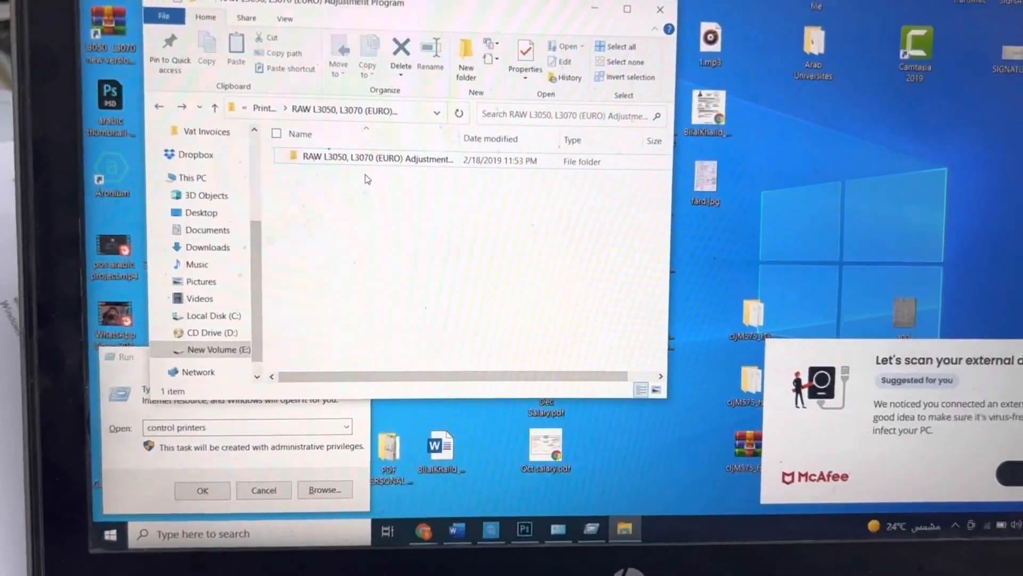
Run Adjprog.exe from the L3050 L3070 folder as administrator
{"action": "left_click", "coordinate": [346, 165]}
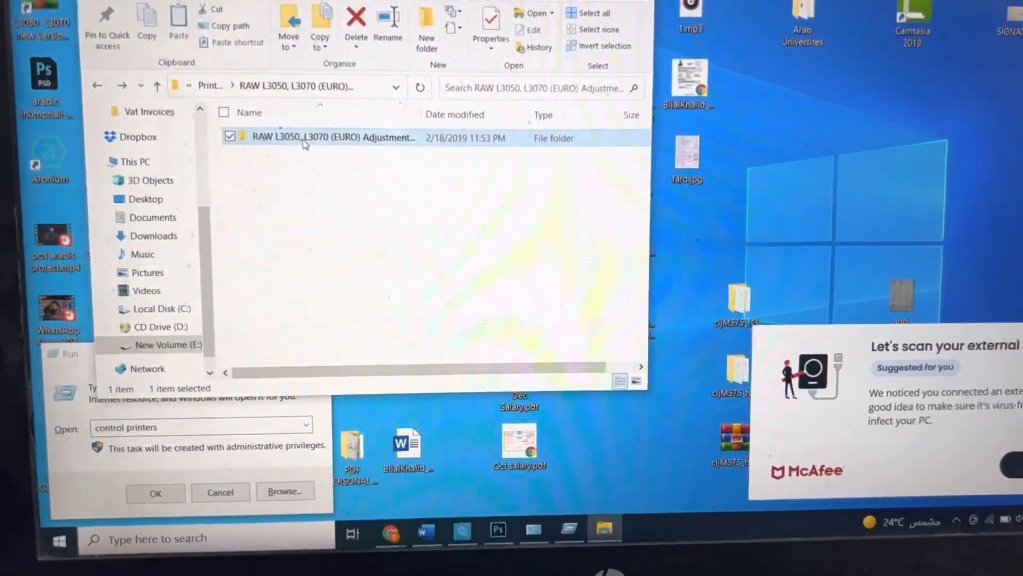
{"action": "double_click", "coordinate": [345, 165]}
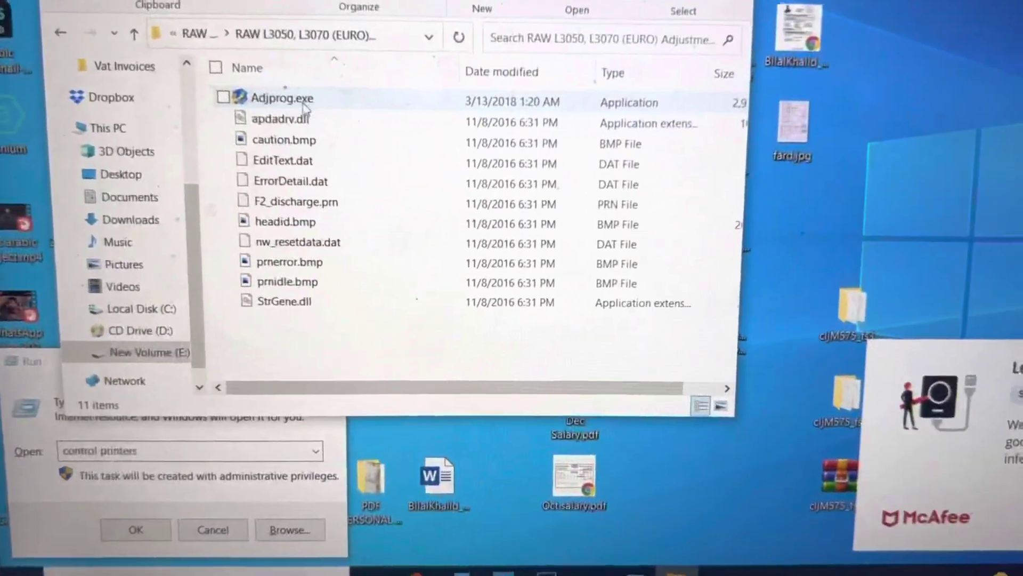
{"action": "left_click", "coordinate": [289, 124]}
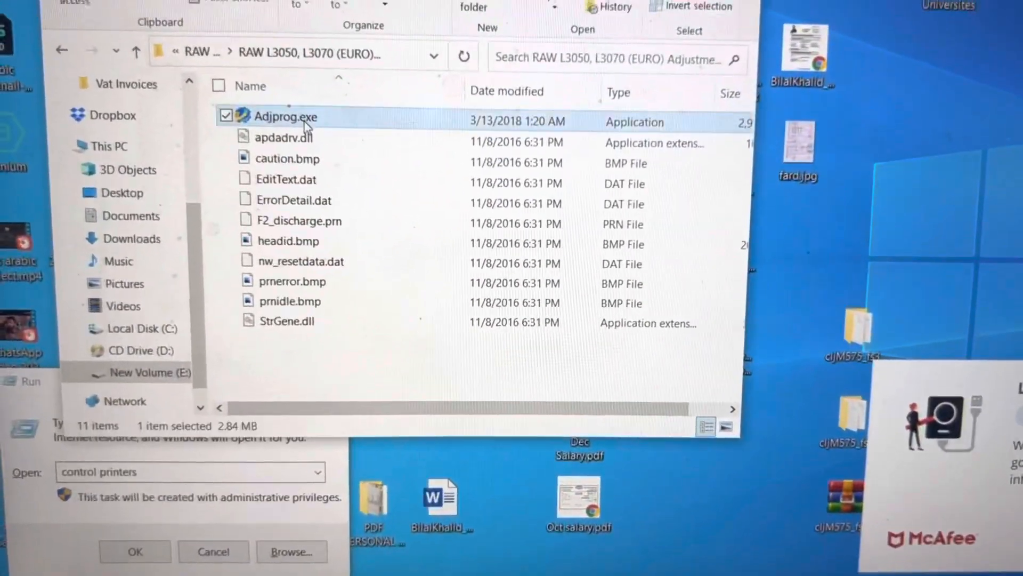
{"action": "right_click", "coordinate": [289, 152]}
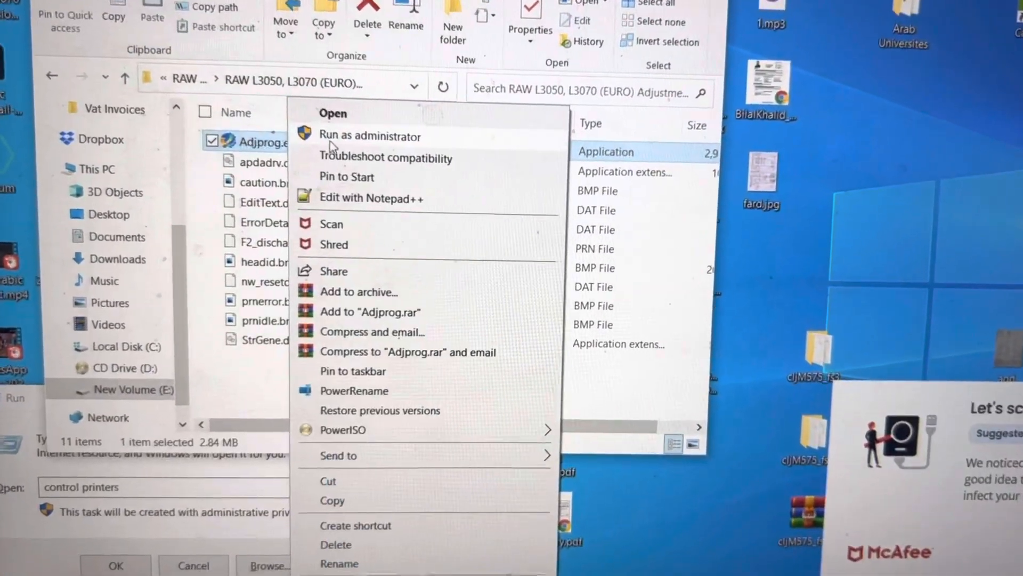
{"action": "left_click", "coordinate": [346, 150]}
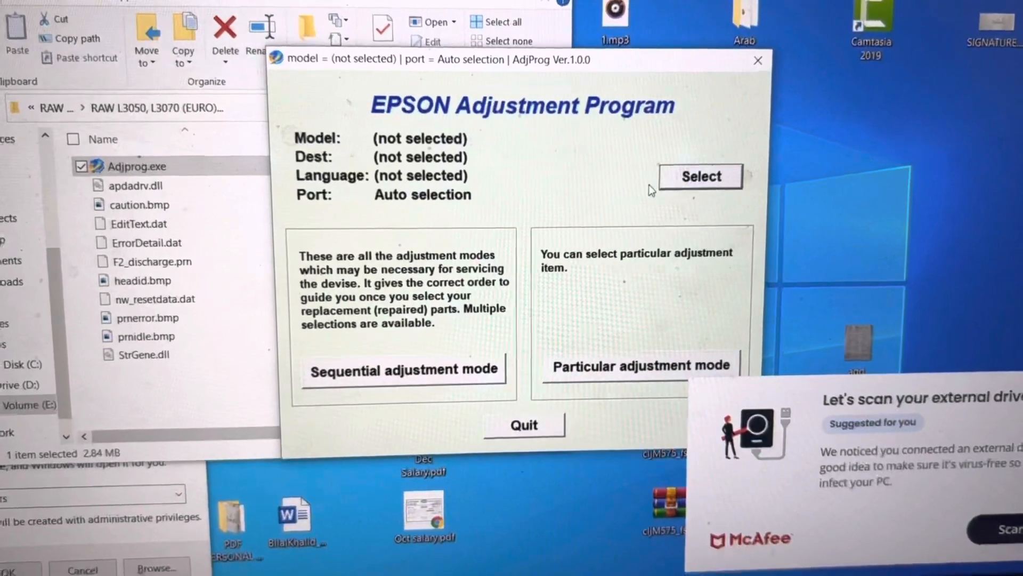
Select model L3050 with EURO destination, dismissing the McAfee popup
{"action": "key", "text": "Return"}
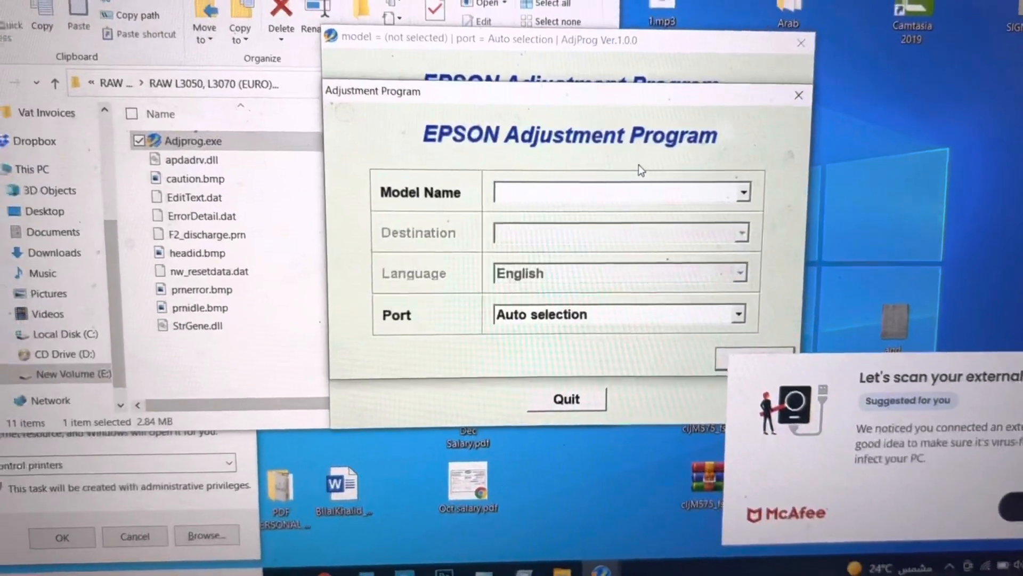
{"action": "left_click", "coordinate": [625, 190]}
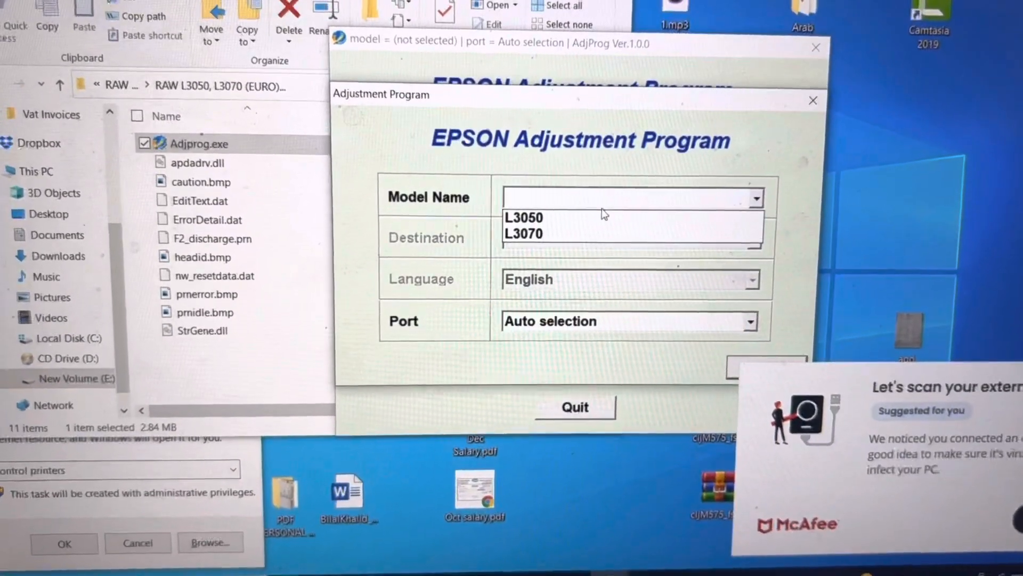
{"action": "left_click", "coordinate": [604, 217]}
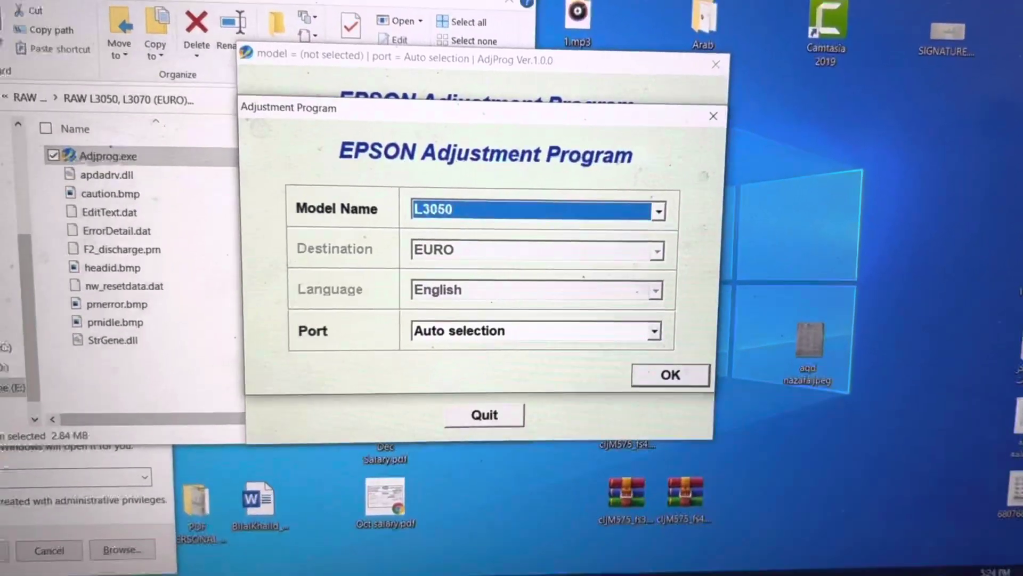
{"action": "left_click", "coordinate": [1009, 389]}
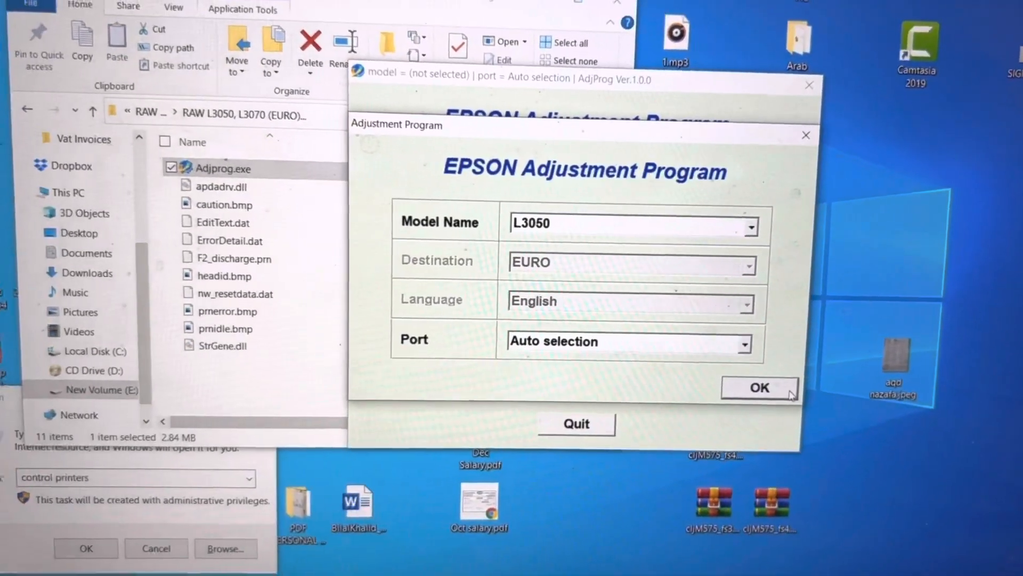
{"action": "left_click", "coordinate": [785, 398]}
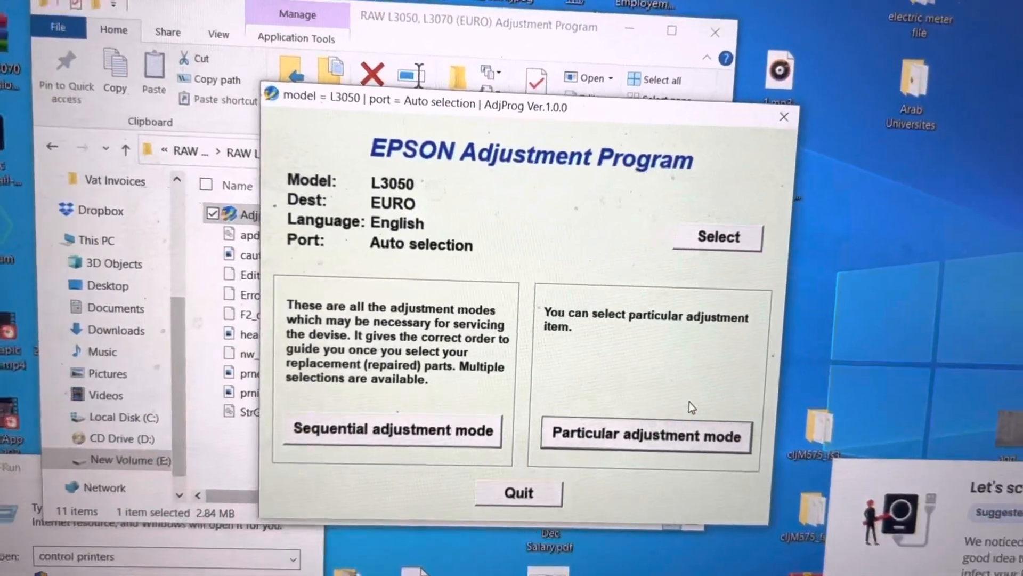
Choose Waste ink pad counter from the particular adjustment mode list
{"action": "left_click", "coordinate": [689, 429]}
{"action": "left_click", "coordinate": [448, 386]}
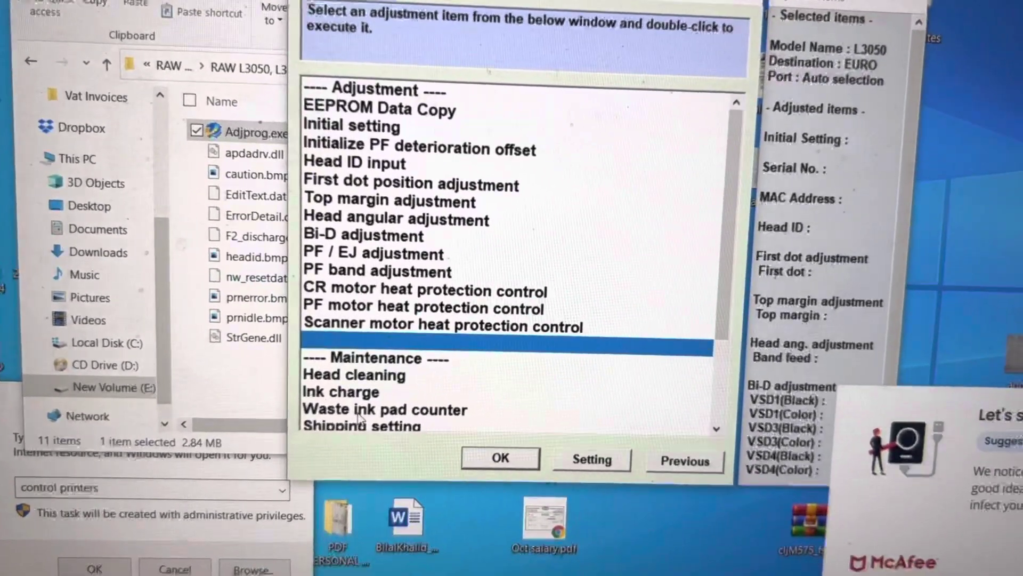
{"action": "left_click", "coordinate": [360, 412]}
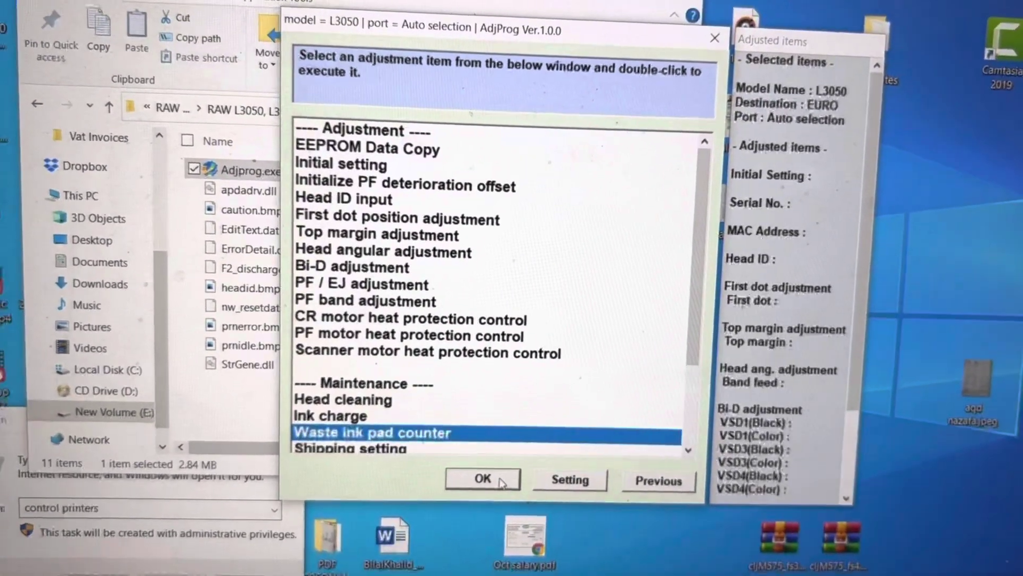
Check the main pad counter (3123 points, 50%) and platen pad counter (1936 points, 80%)
{"action": "left_click", "coordinate": [478, 477]}
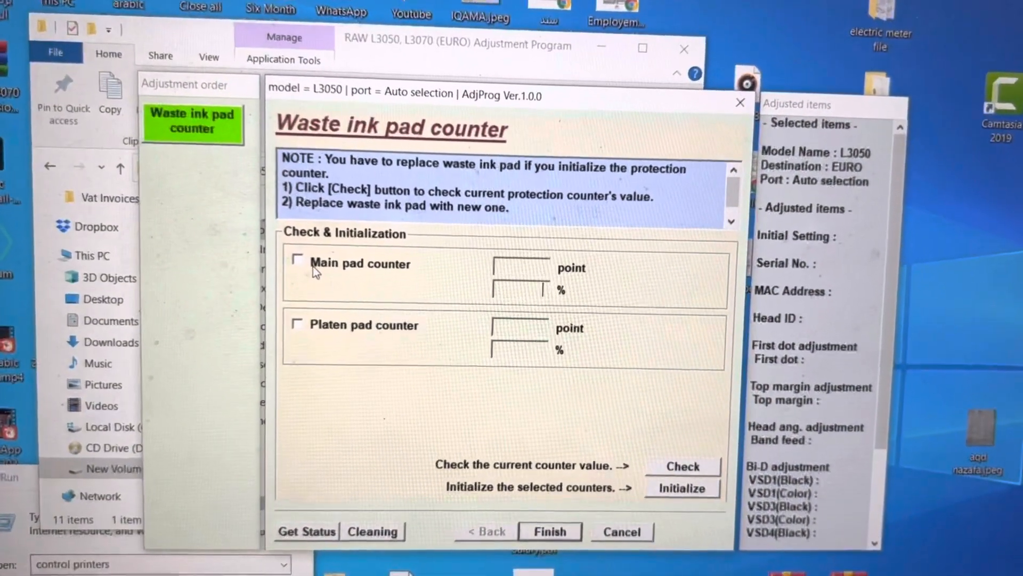
{"action": "left_click", "coordinate": [294, 259]}
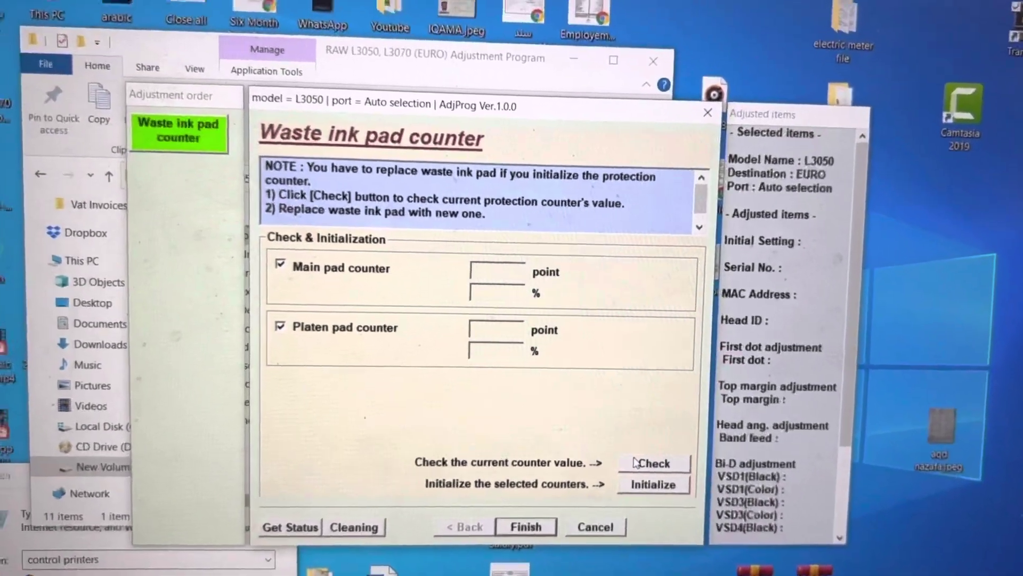
{"action": "left_click", "coordinate": [668, 468]}
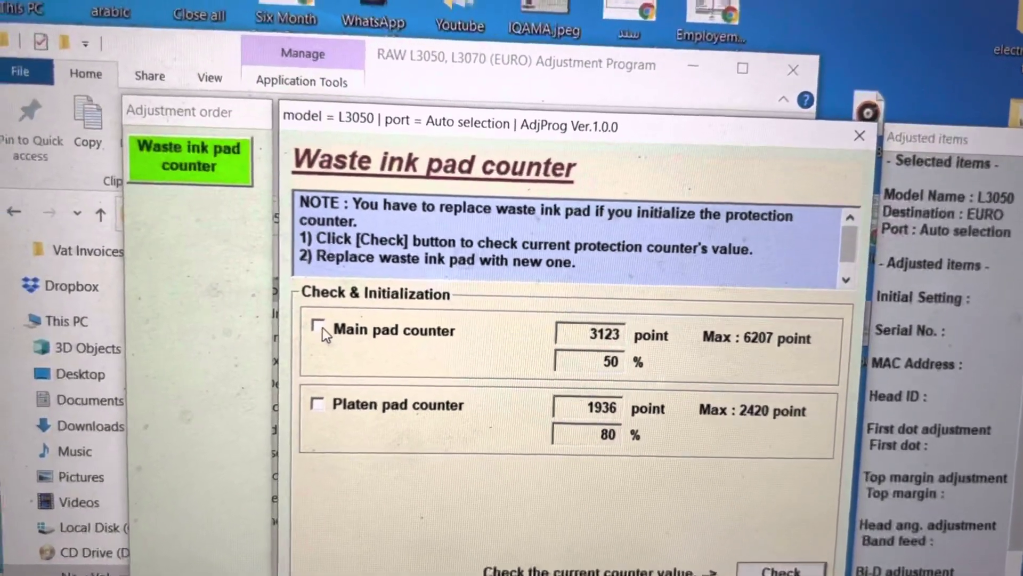
{"action": "left_click", "coordinate": [310, 325]}
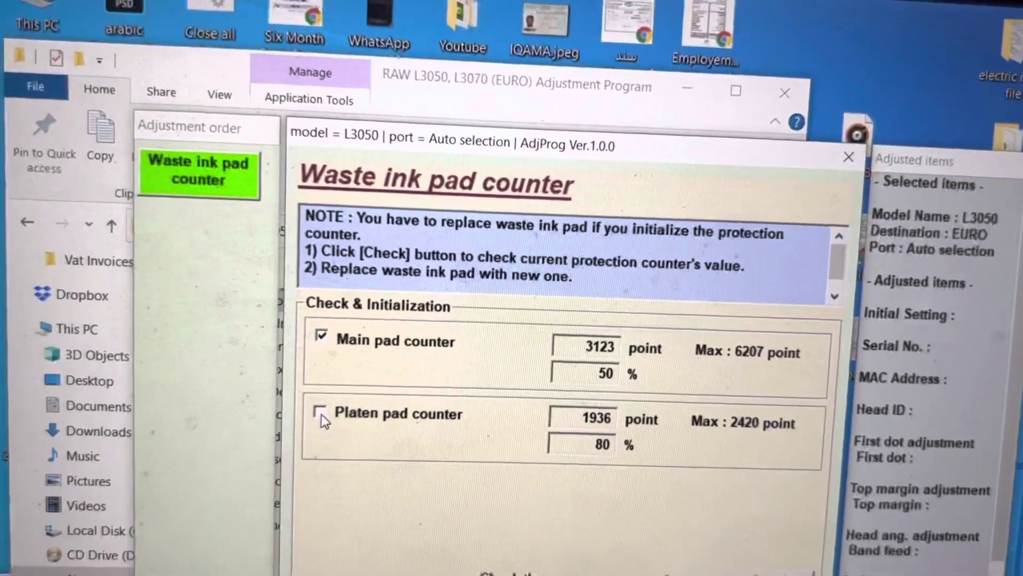
{"action": "left_click", "coordinate": [307, 429]}
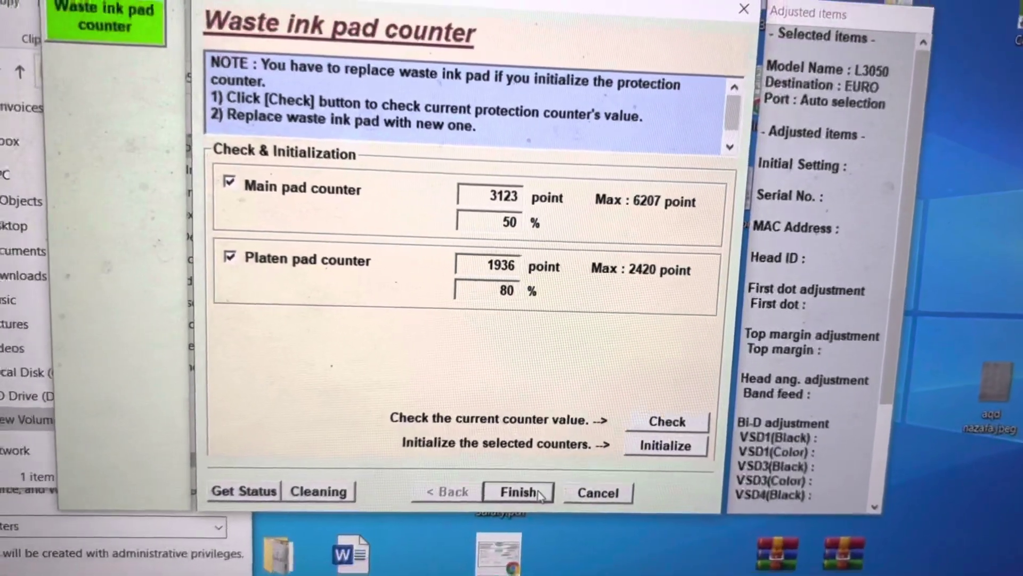
Finish, go back and quit the Adjustment Program, returning to the L3050/L3070 folder
{"action": "left_click", "coordinate": [539, 496]}
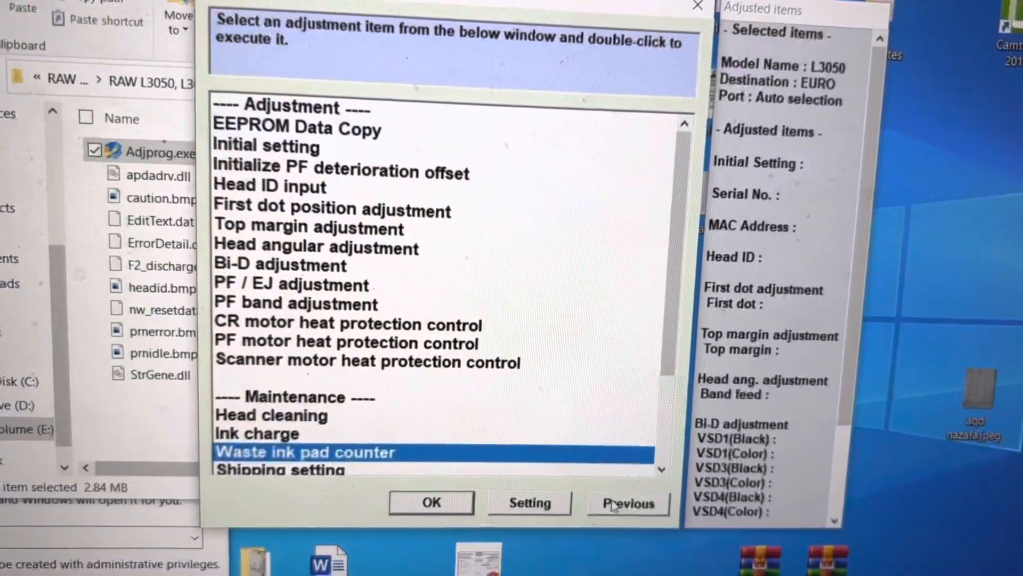
{"action": "left_click", "coordinate": [621, 498]}
{"action": "left_click", "coordinate": [489, 472]}
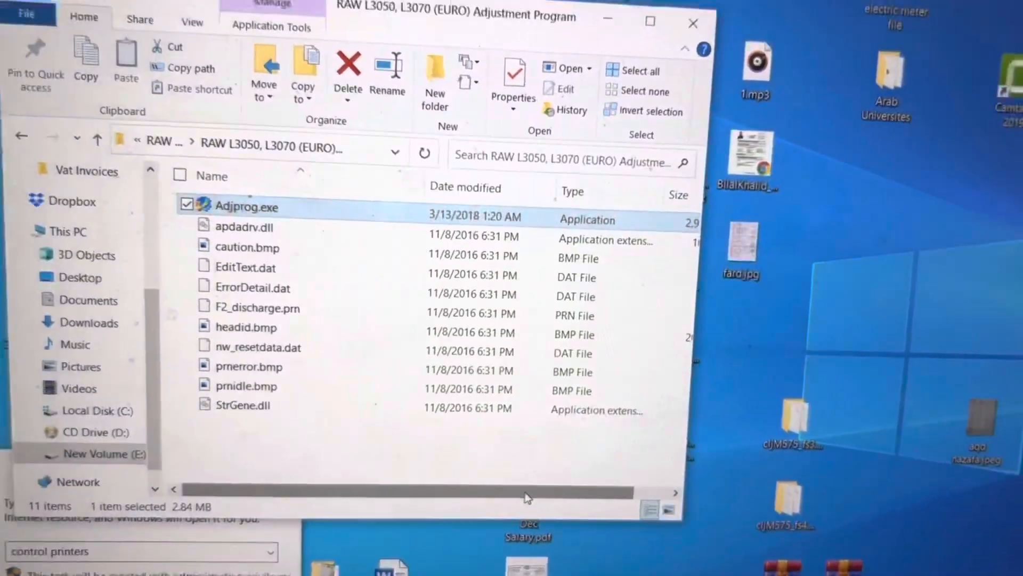